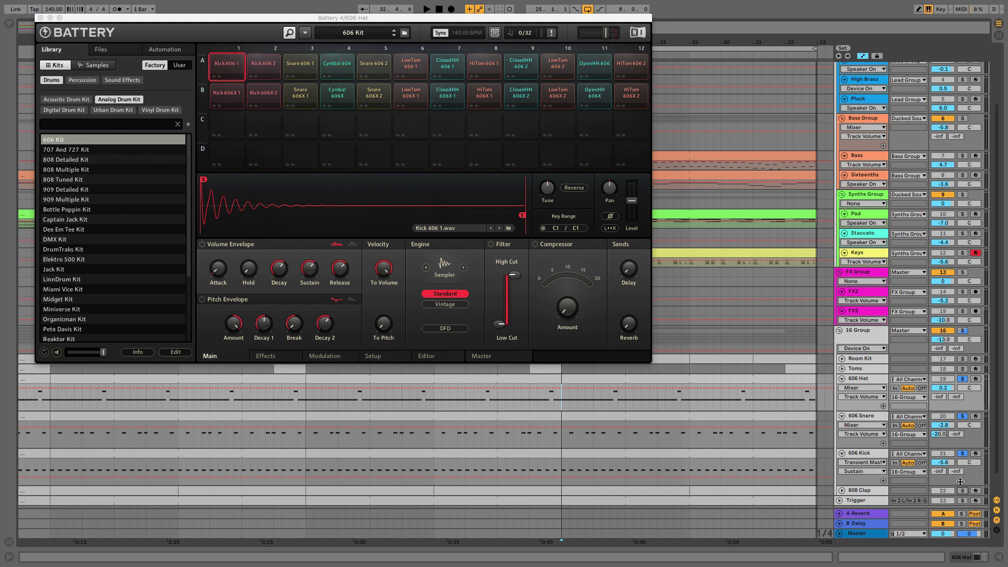
Play the 606 drum loop with the 808 Clap track also soloed and enable the VC 2A compressor on the 16 Group.
{"action": "key", "text": "space"}
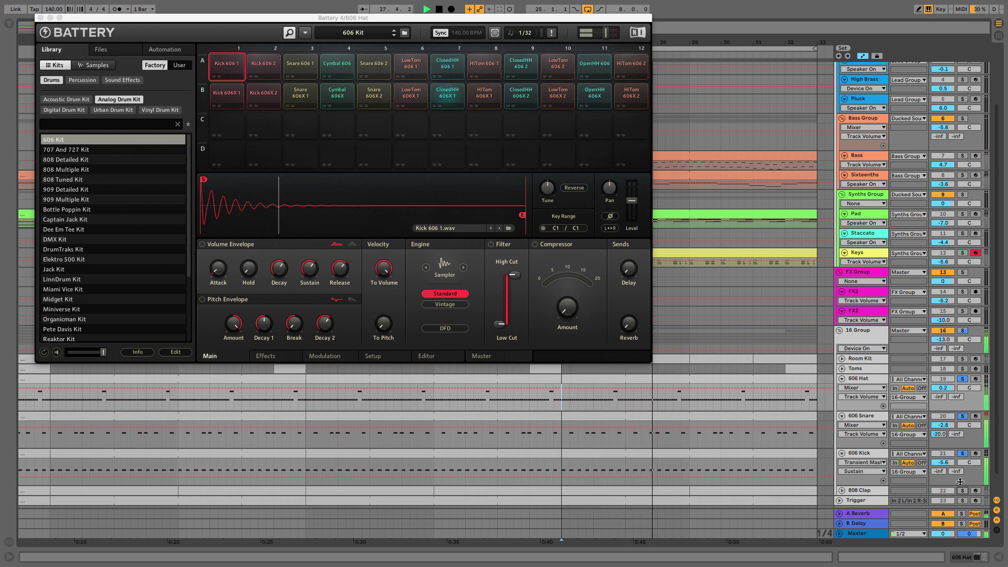
{"action": "left_click", "coordinate": [963, 491]}
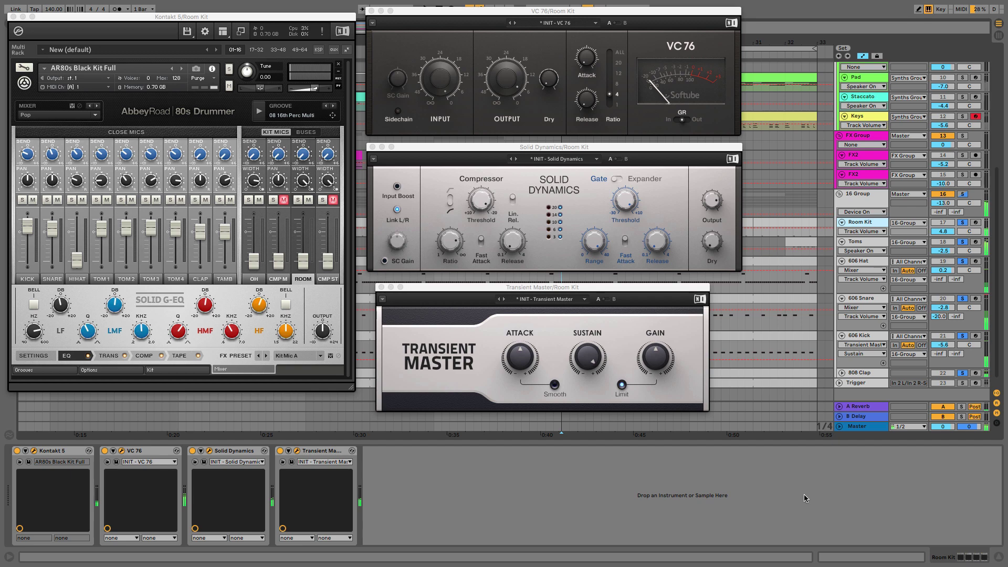
{"action": "key", "text": "Up"}
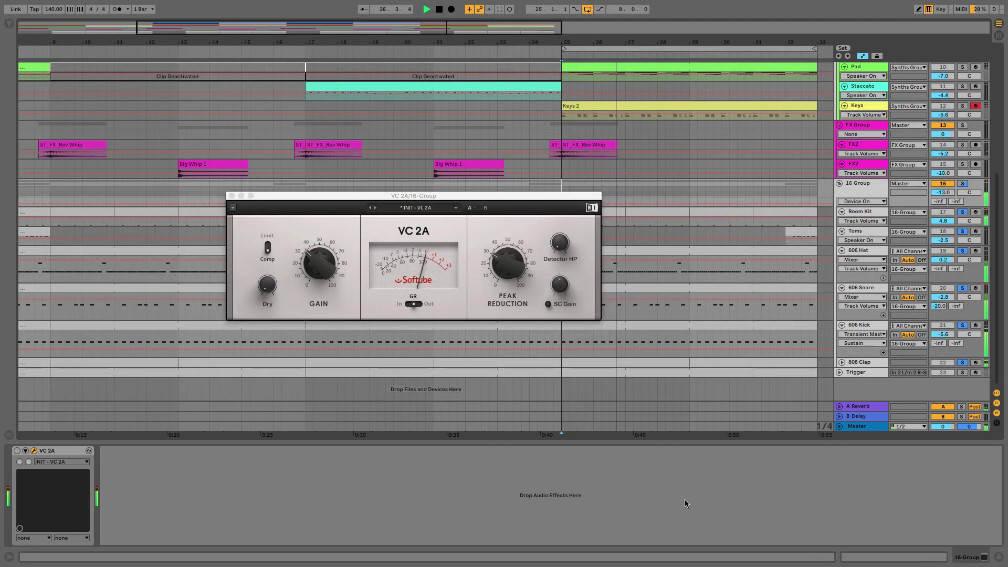
{"action": "left_click", "coordinate": [16, 450]}
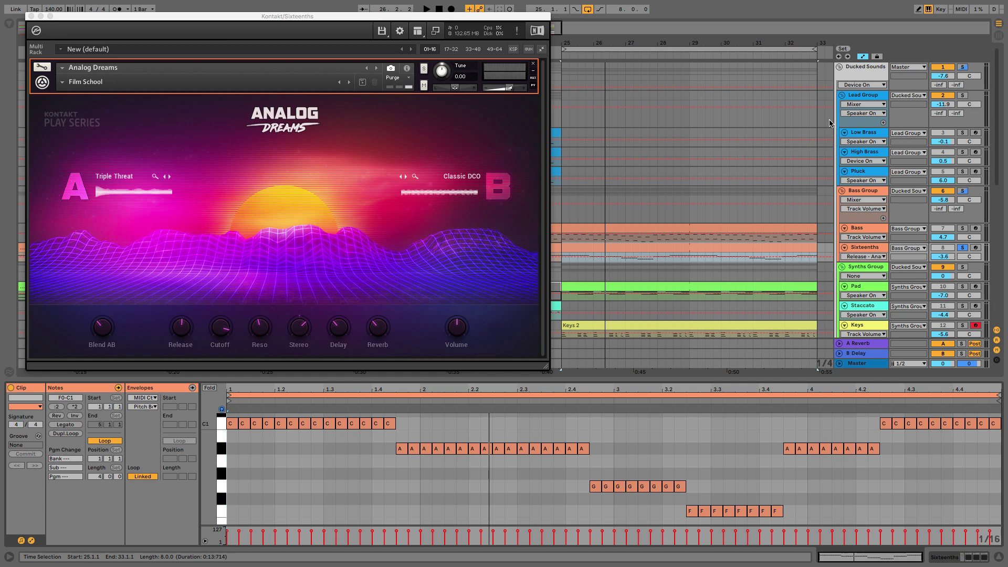
During playback, lower the Sixteenths synth's Blend AB, Release and Delay, and set Cutoff to 217.8 Hz, Reso to 25% and Reverb to 0%.
{"action": "key", "text": "space"}
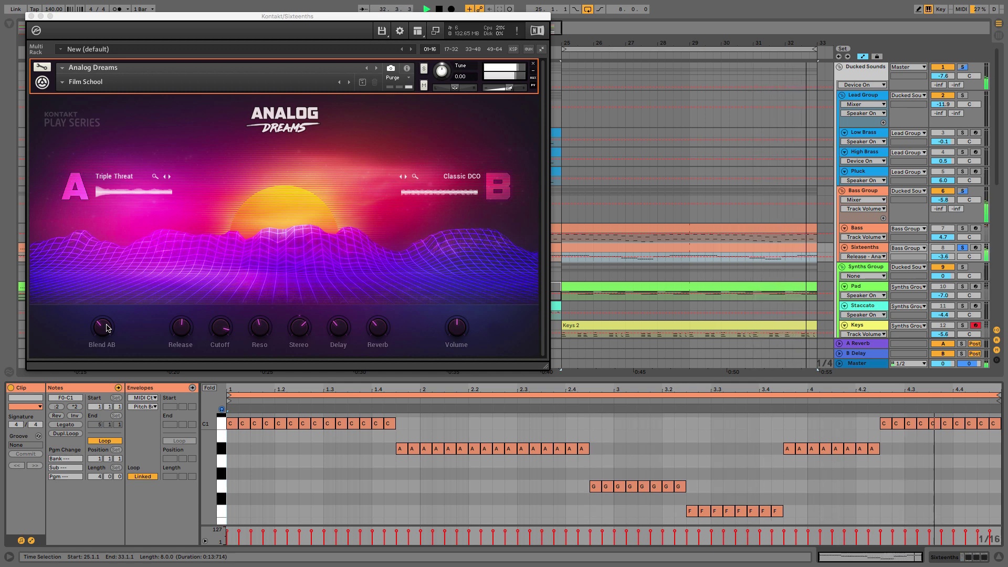
{"action": "left_click_drag", "start_coordinate": [107, 328], "coordinate": [107, 350]}
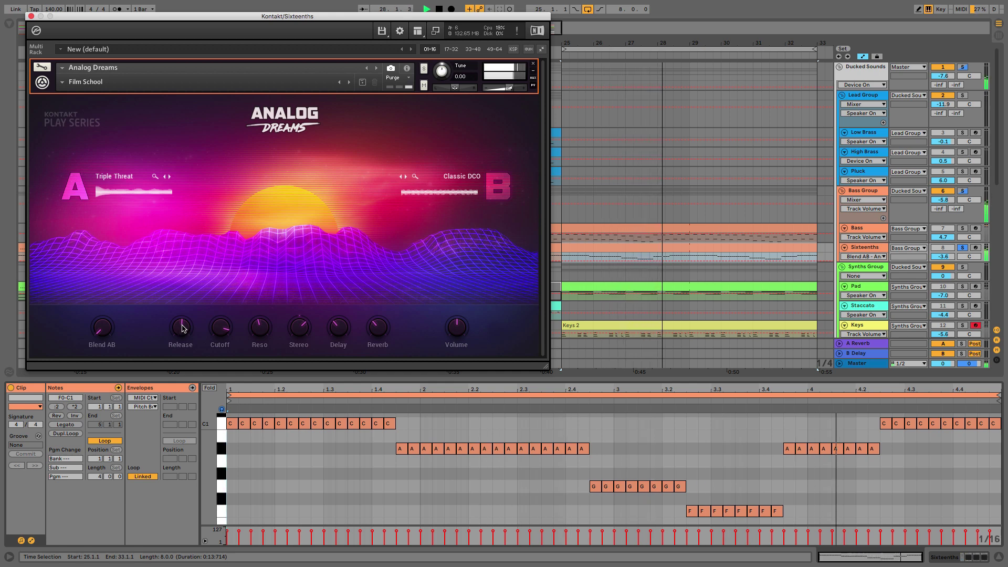
{"action": "left_click_drag", "start_coordinate": [182, 328], "coordinate": [177, 362]}
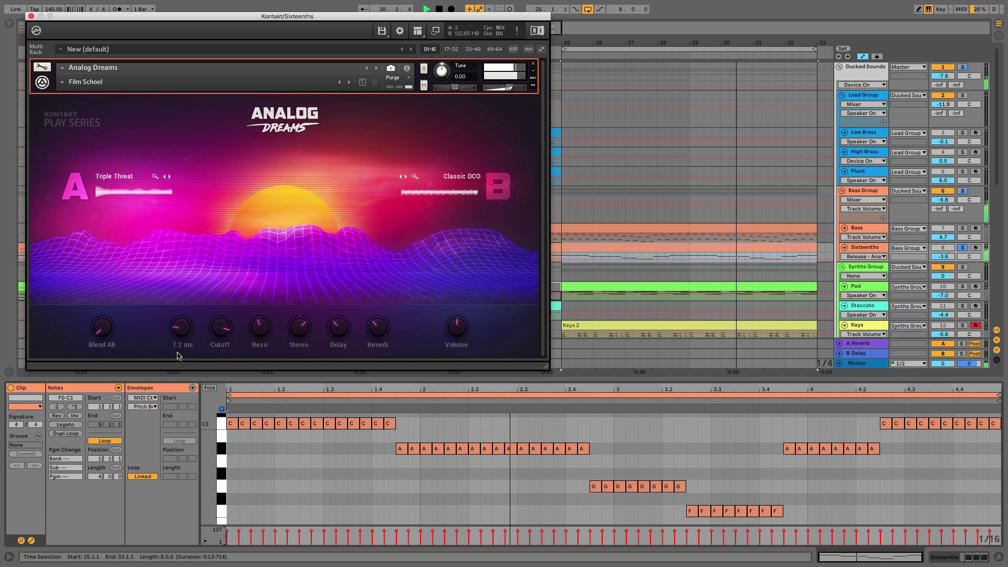
{"action": "left_click_drag", "start_coordinate": [220, 328], "coordinate": [221, 353]}
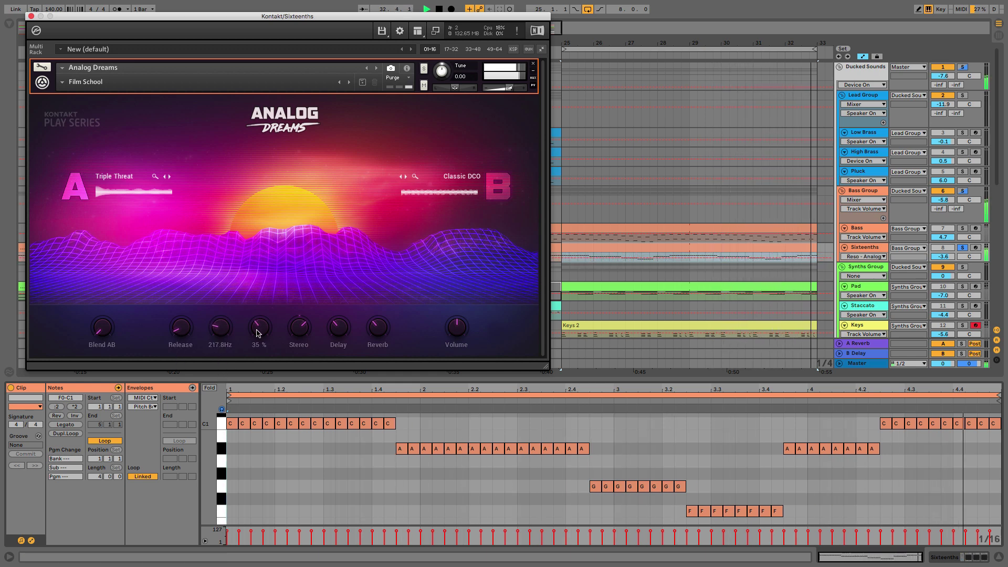
{"action": "left_click_drag", "start_coordinate": [259, 328], "coordinate": [257, 339]}
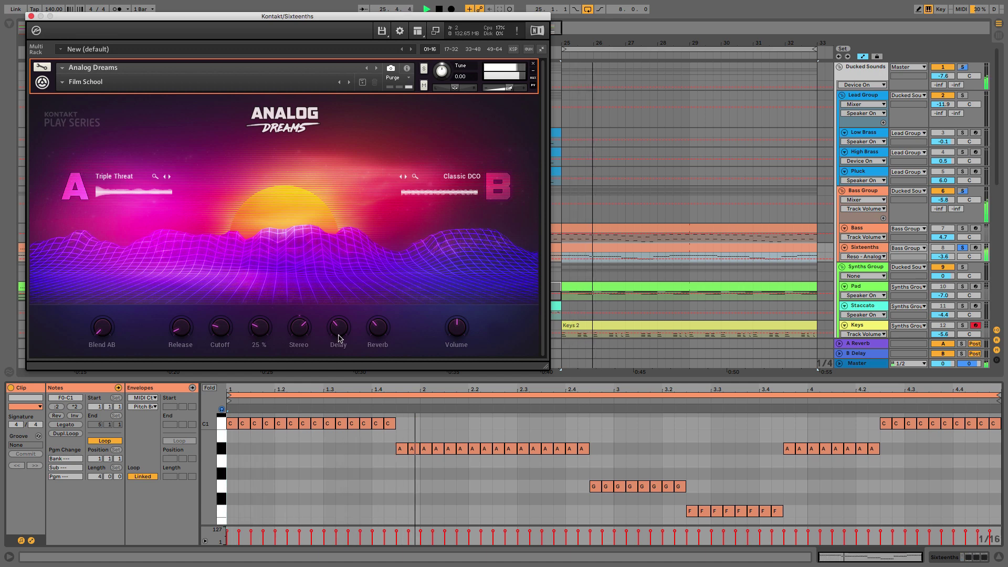
{"action": "left_click_drag", "start_coordinate": [337, 332], "coordinate": [339, 348]}
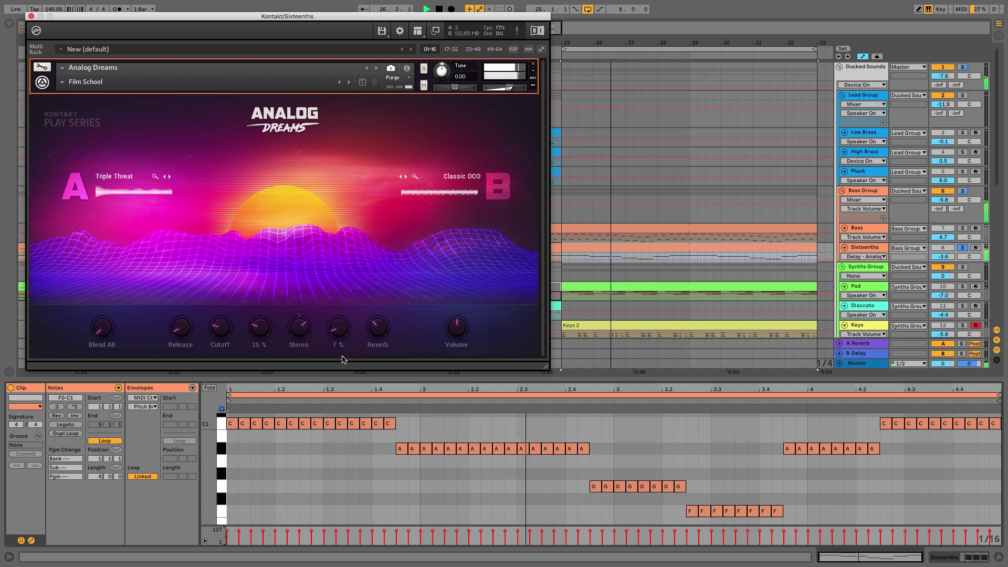
{"action": "left_click", "coordinate": [378, 326]}
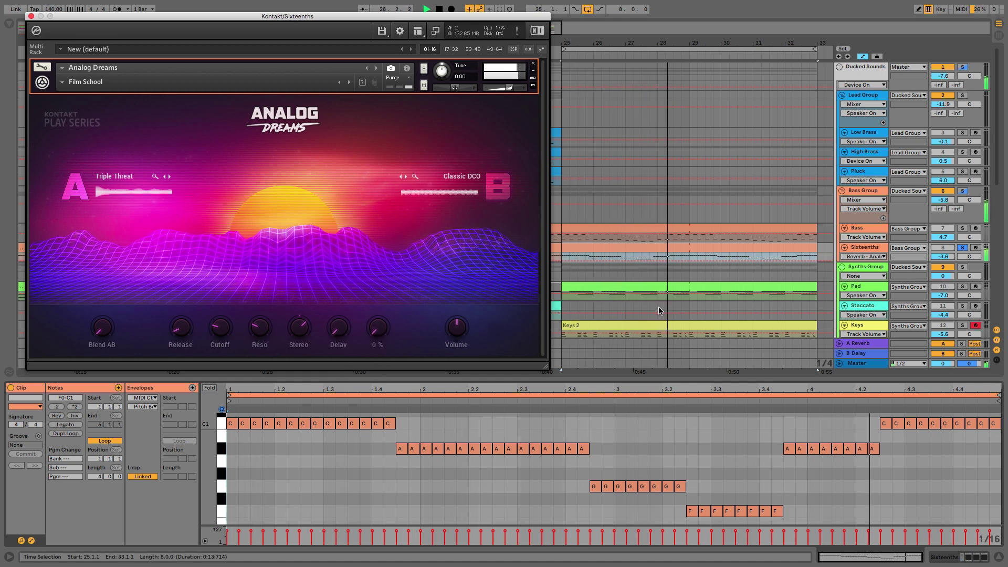
Open and enable the Dirt effect on the Sixteenths track, and bring up its Passive EQ window in full view.
{"action": "key", "text": "shift+Tab"}
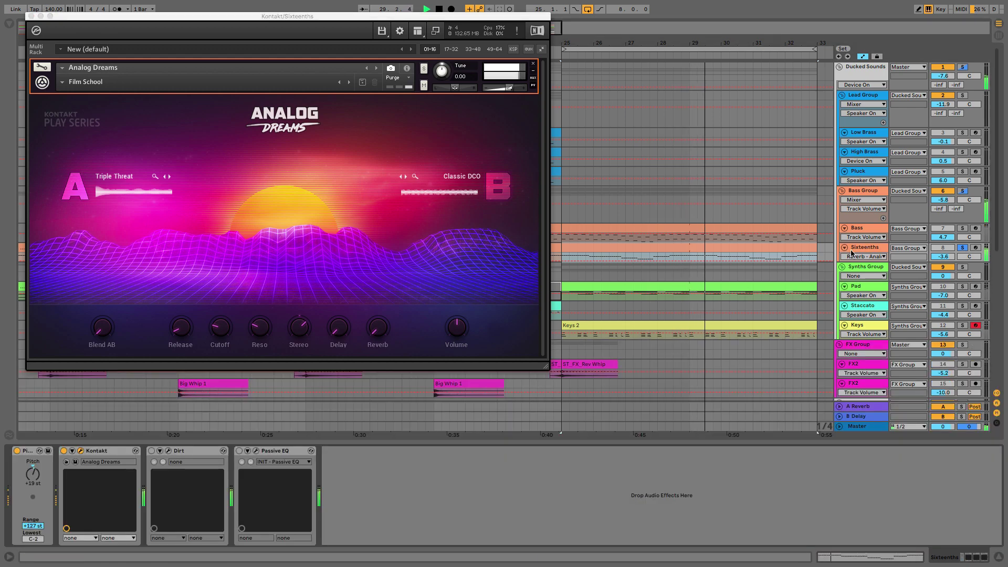
{"action": "left_click", "coordinate": [168, 450]}
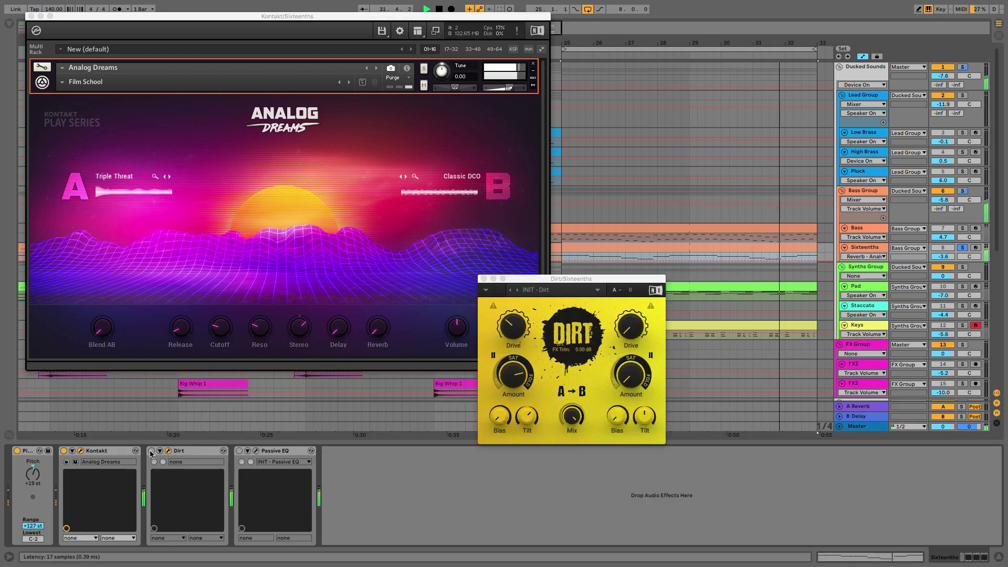
{"action": "left_click", "coordinate": [152, 451]}
{"action": "left_click", "coordinate": [256, 451]}
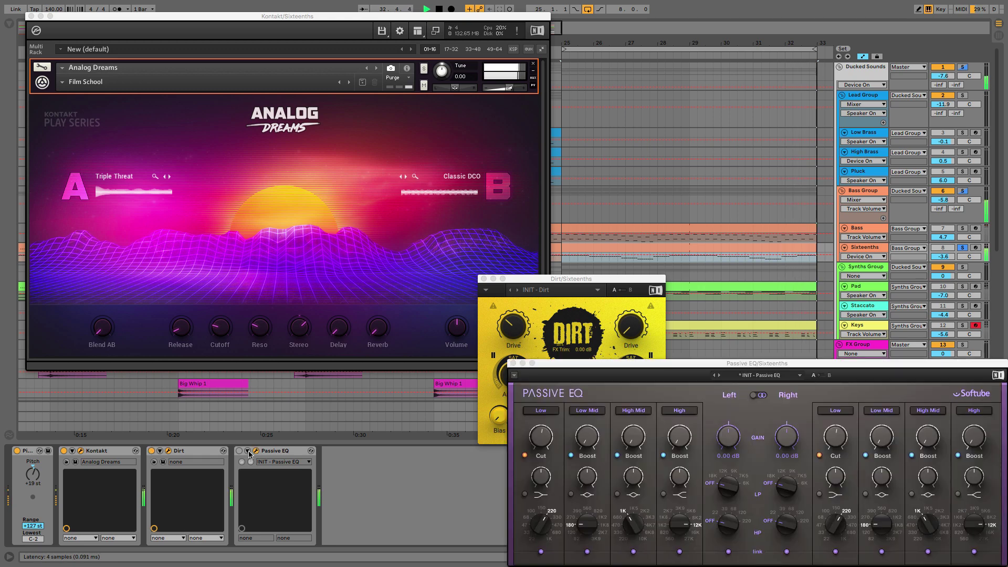
{"action": "left_click_drag", "start_coordinate": [779, 363], "coordinate": [779, 221]}
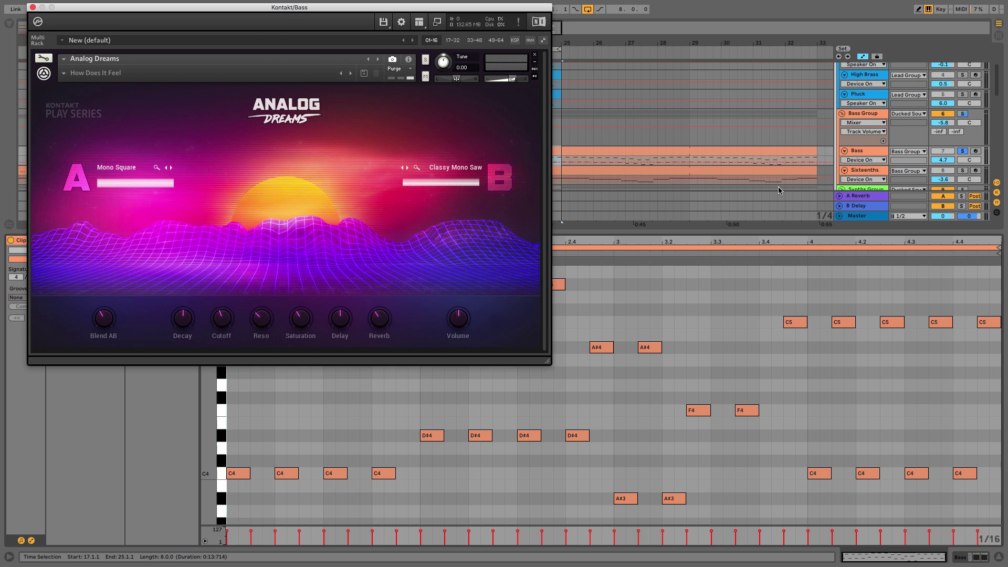
Play the Bass part and open and enable the Passive EQ in the Bass track's device chain.
{"action": "key", "text": "space"}
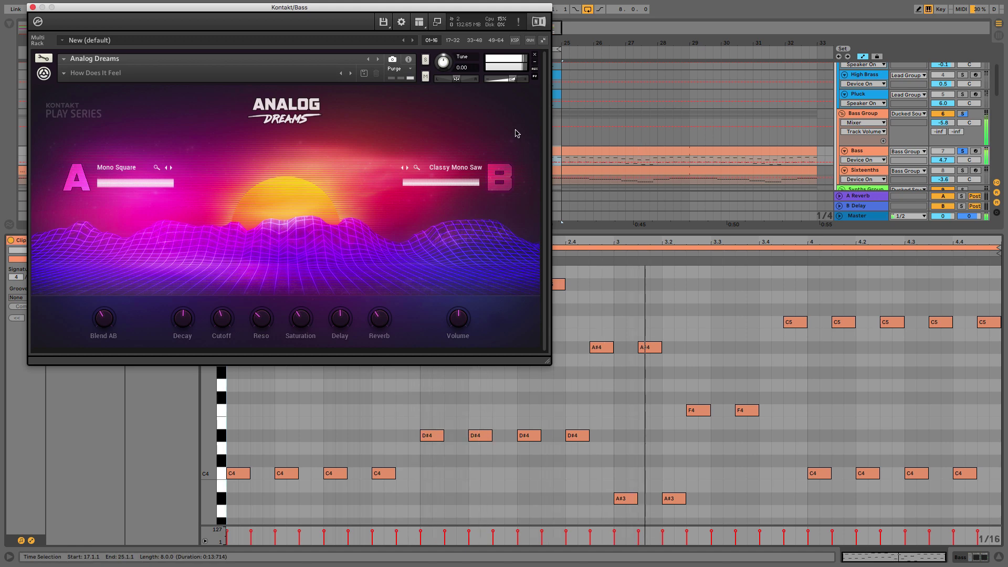
{"action": "key", "text": "super+alt+p"}
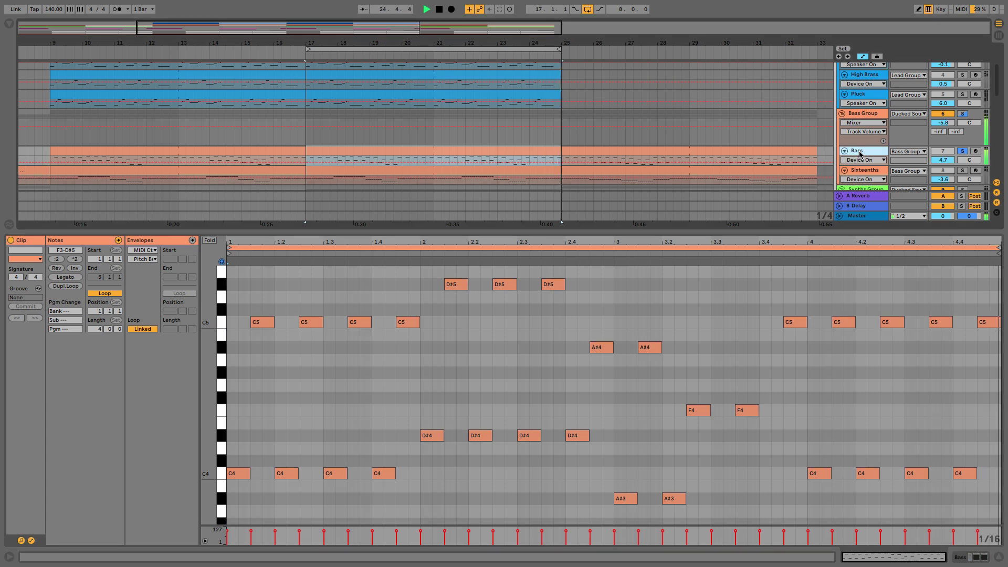
{"action": "key", "text": "shift+Tab"}
{"action": "left_click", "coordinate": [169, 451]}
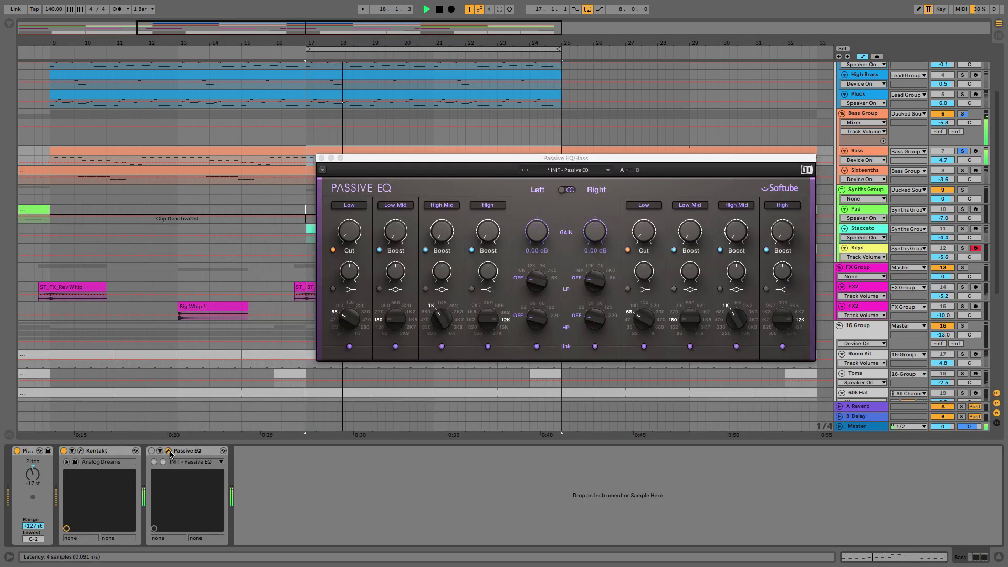
{"action": "left_click", "coordinate": [151, 451]}
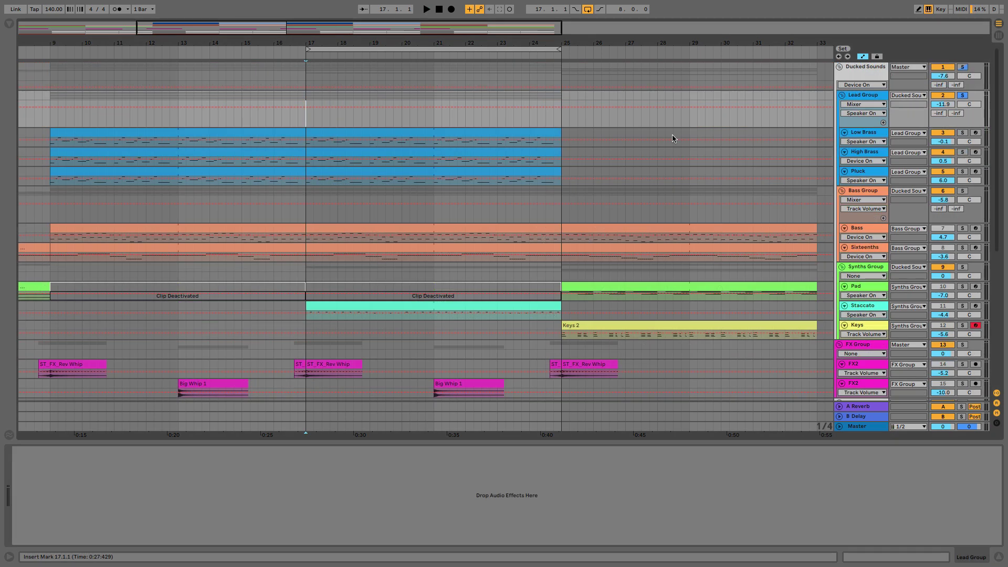
Add a reverb to the first instrument insert effect slot of the Low Brass synth and set its type to Hall.
{"action": "key", "text": "space"}
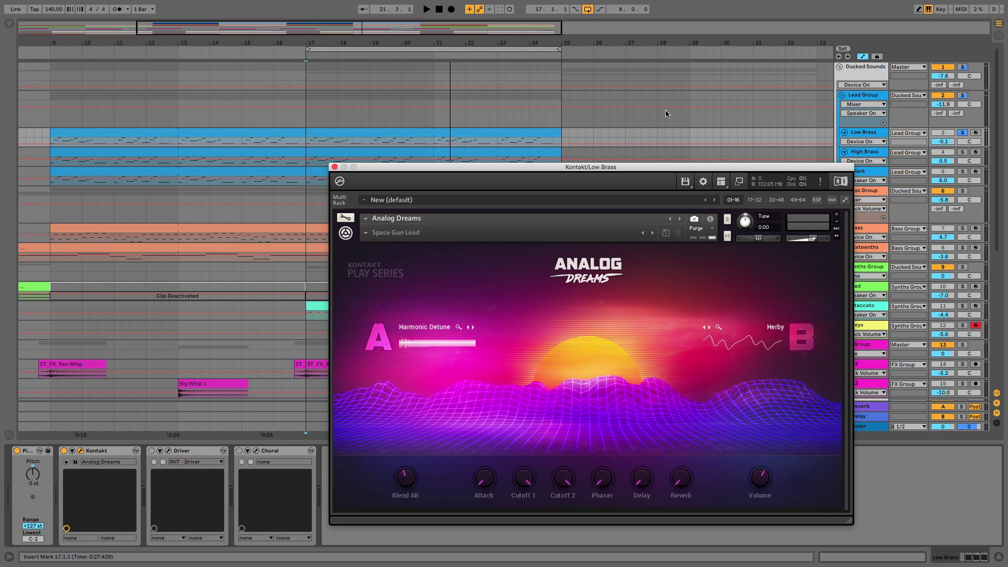
{"action": "key", "text": "space"}
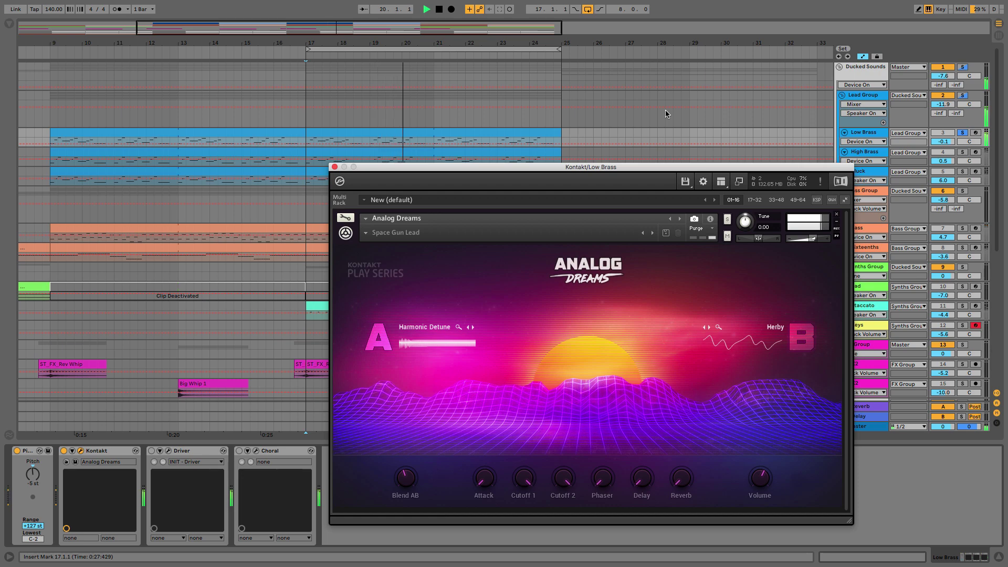
{"action": "left_click", "coordinate": [345, 218]}
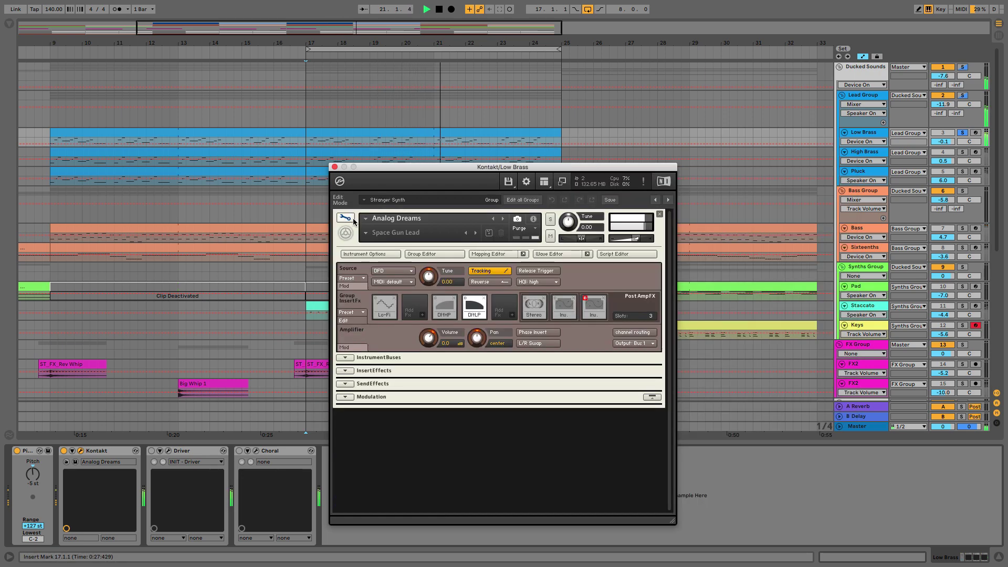
{"action": "left_click", "coordinate": [344, 371]}
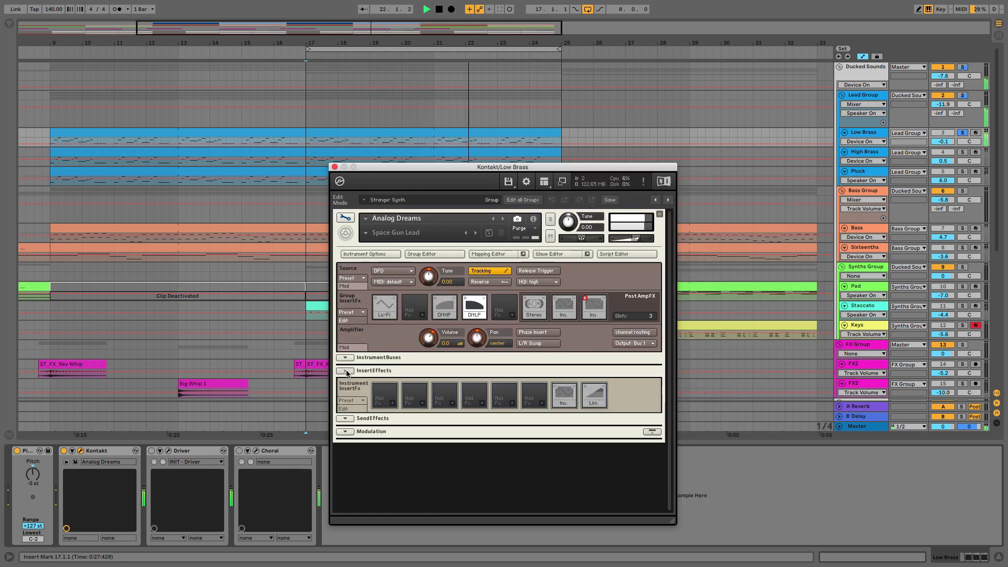
{"action": "left_click", "coordinate": [393, 404]}
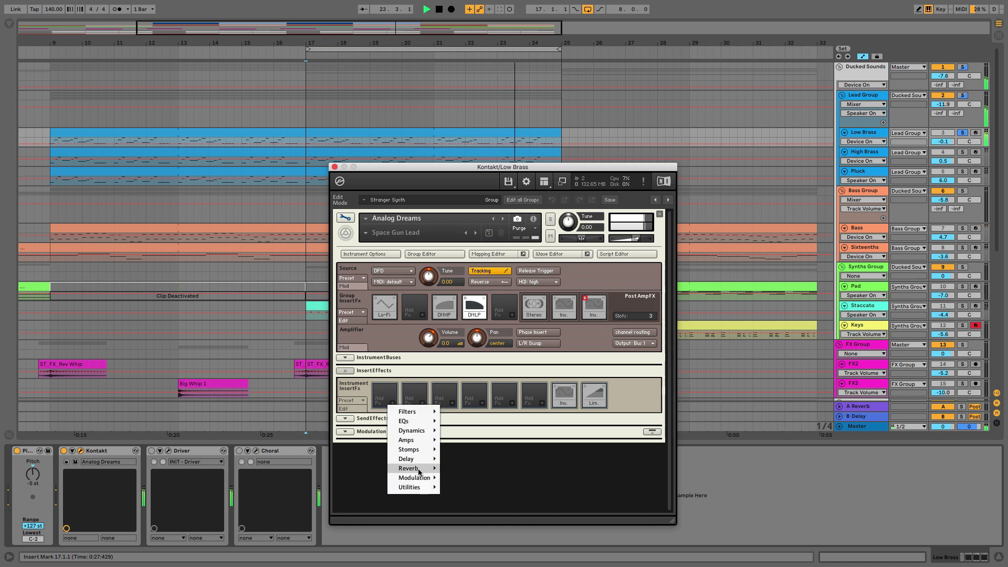
{"action": "mouse_move", "coordinate": [415, 468]}
{"action": "left_click", "coordinate": [466, 488]}
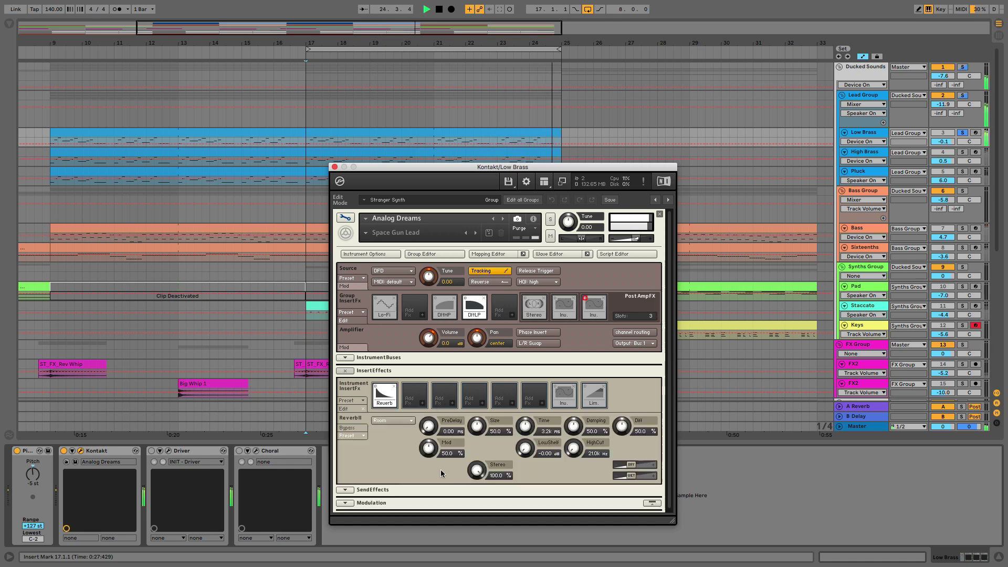
{"action": "left_click", "coordinate": [393, 420]}
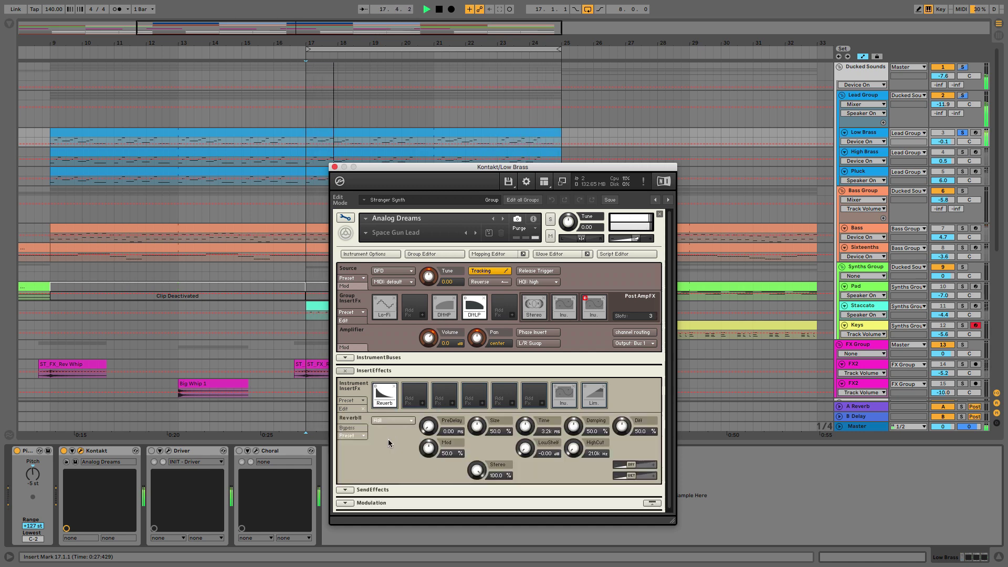
{"action": "left_click", "coordinate": [389, 439]}
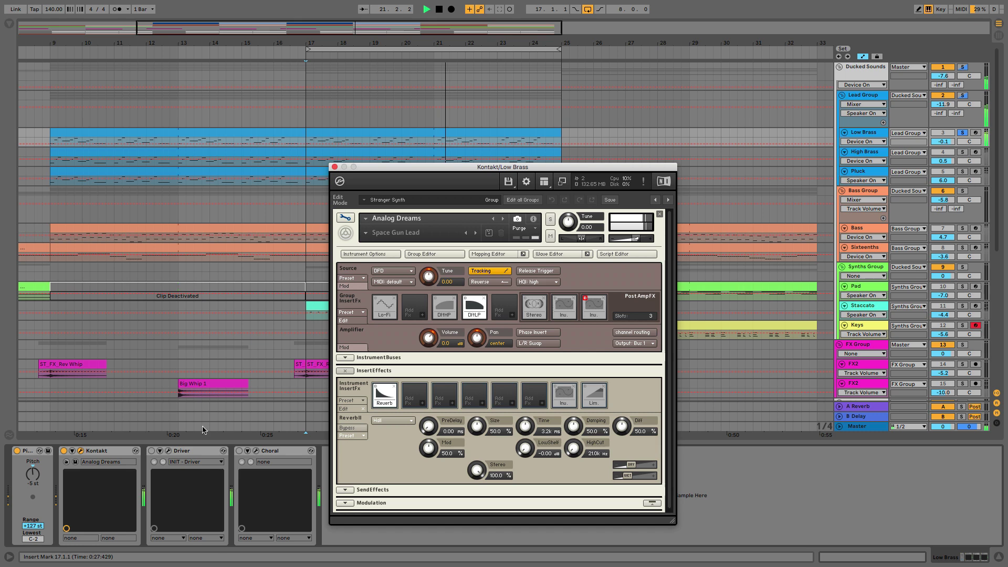
Open and enable the Driver and Choral effects on the Low Brass track, arranging their windows side by side.
{"action": "left_click", "coordinate": [169, 450]}
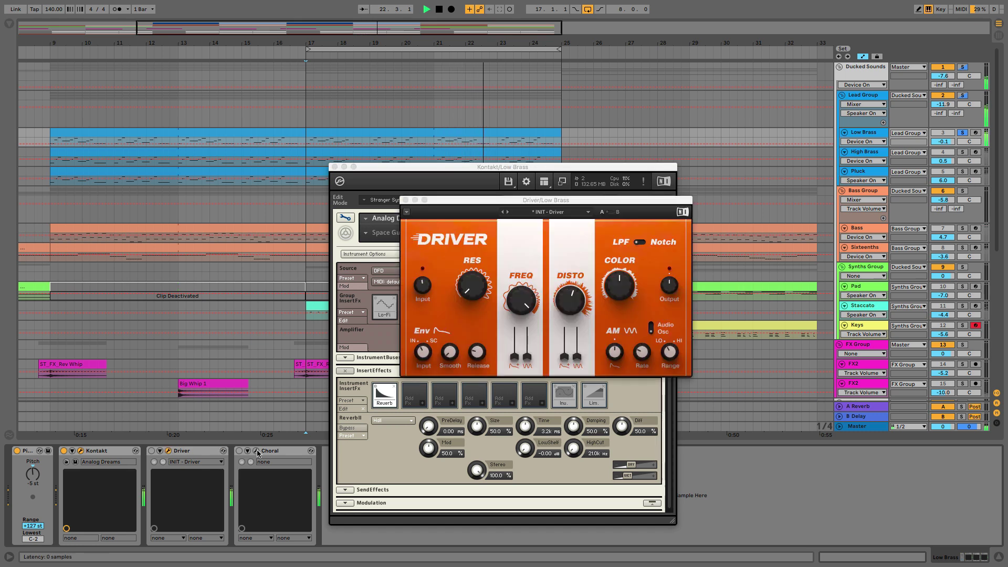
{"action": "left_click", "coordinate": [256, 451]}
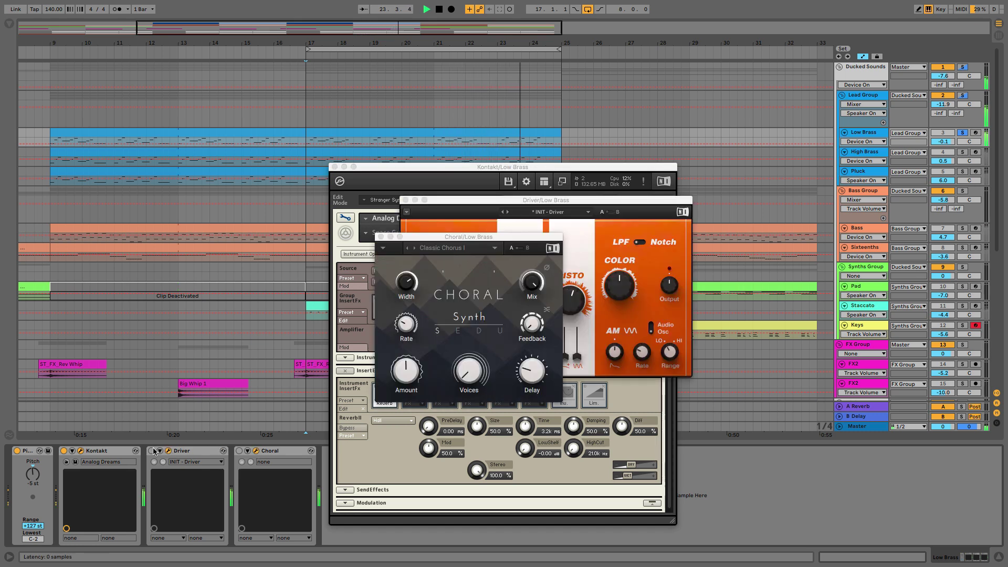
{"action": "left_click", "coordinate": [152, 451]}
{"action": "left_click", "coordinate": [240, 451]}
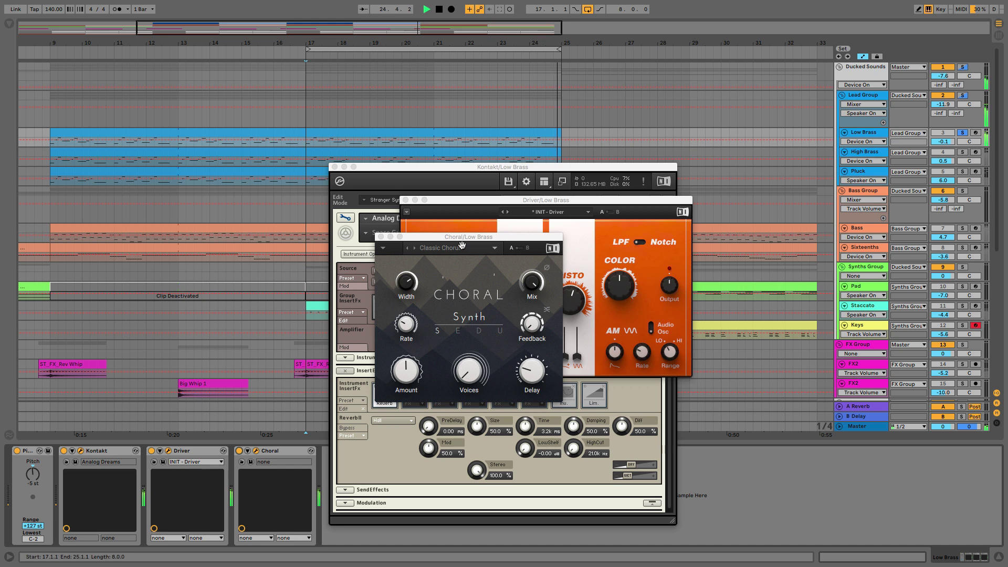
{"action": "left_click_drag", "start_coordinate": [461, 242], "coordinate": [793, 246]}
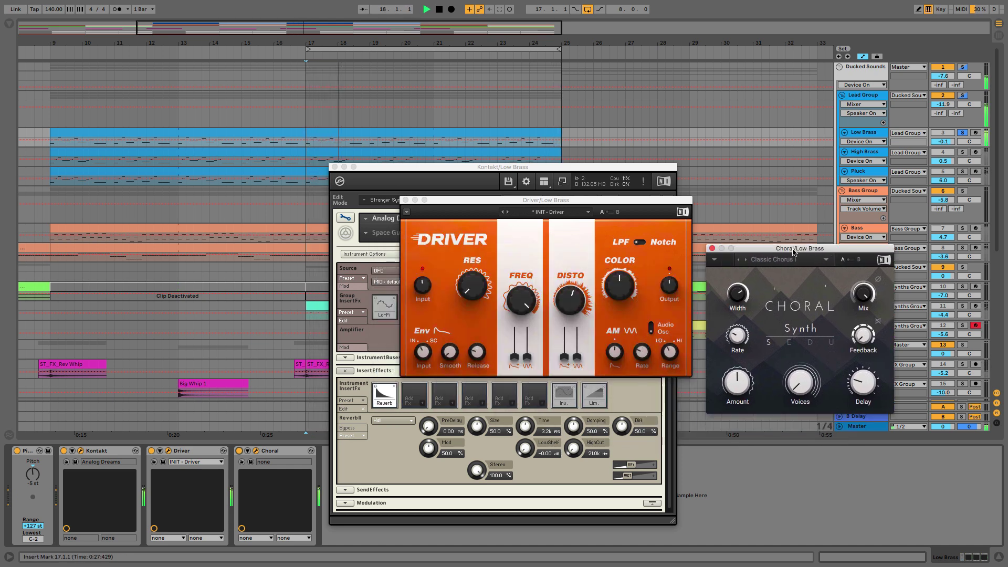
{"action": "left_click_drag", "start_coordinate": [638, 202], "coordinate": [517, 226]}
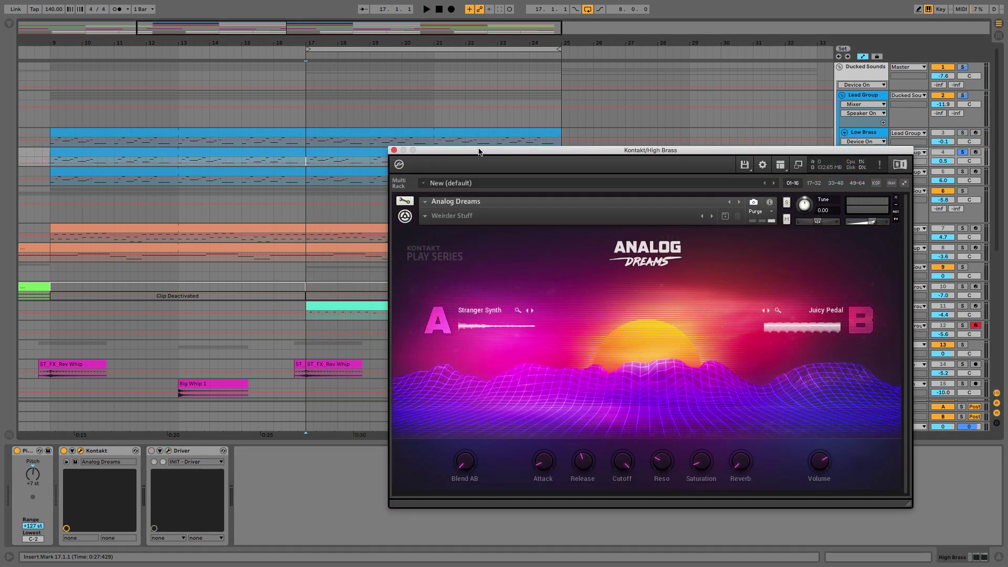
Play the High Brass part, add a Reverb to the synth's first instrument insert effect slot and adjust its wet level.
{"action": "key", "text": "space"}
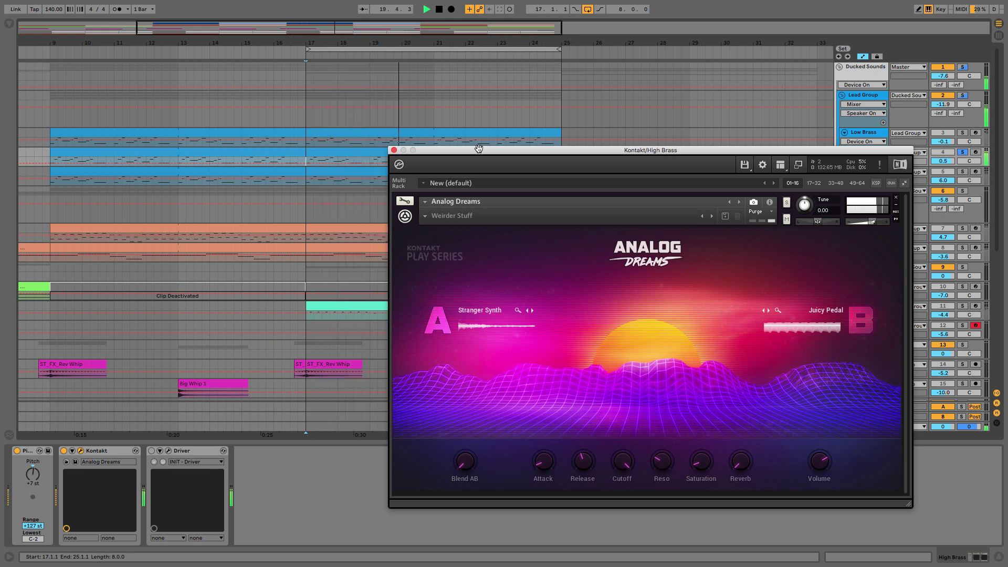
{"action": "left_click", "coordinate": [404, 200]}
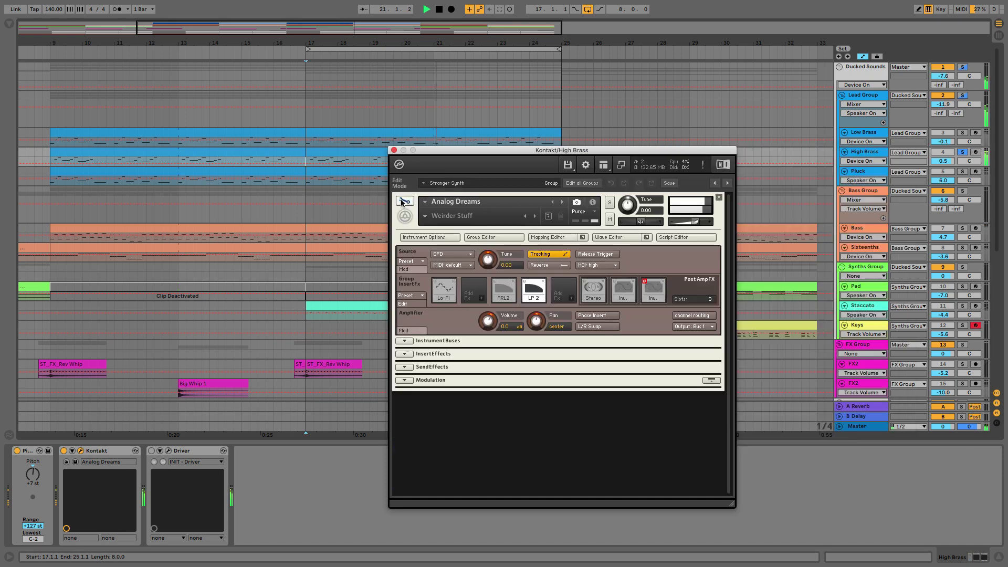
{"action": "left_click", "coordinate": [405, 354]}
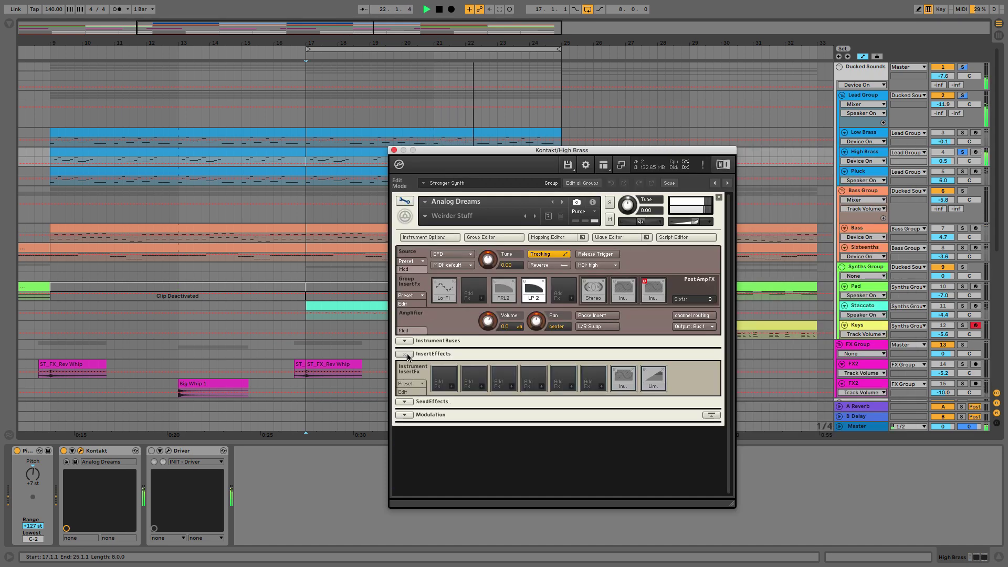
{"action": "left_click", "coordinate": [449, 387]}
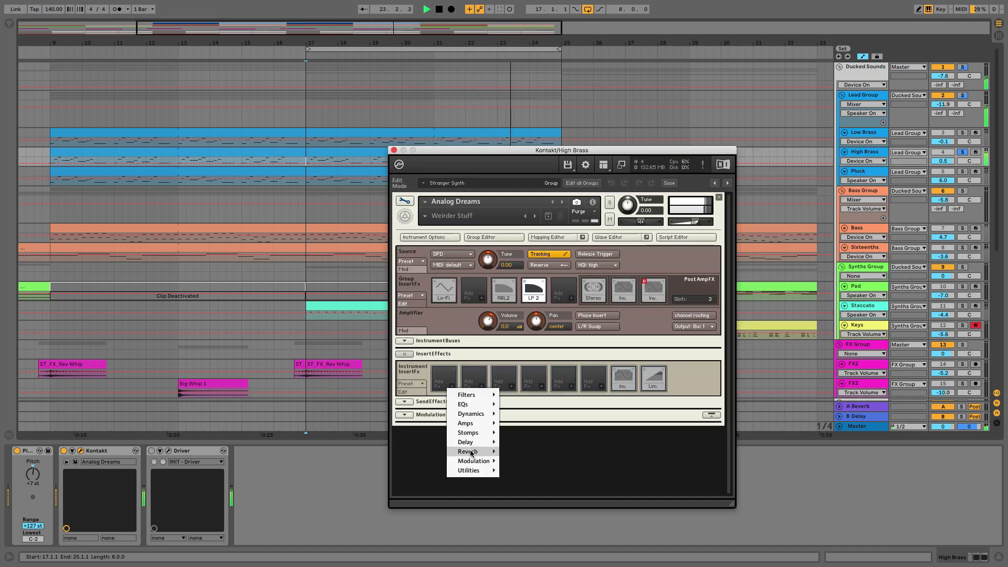
{"action": "mouse_move", "coordinate": [477, 452]}
{"action": "left_click", "coordinate": [529, 471]}
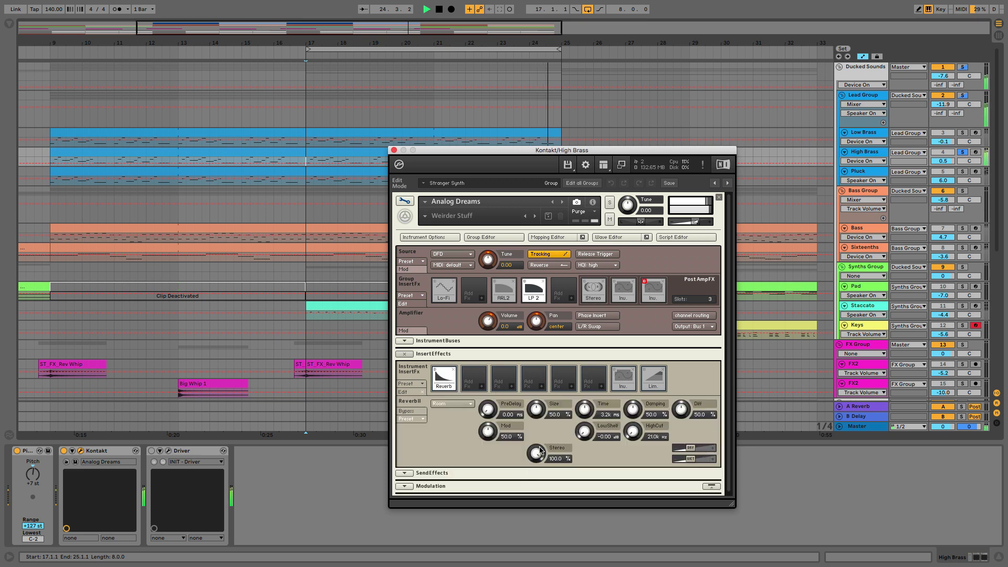
{"action": "left_click_drag", "start_coordinate": [689, 460], "coordinate": [684, 460]}
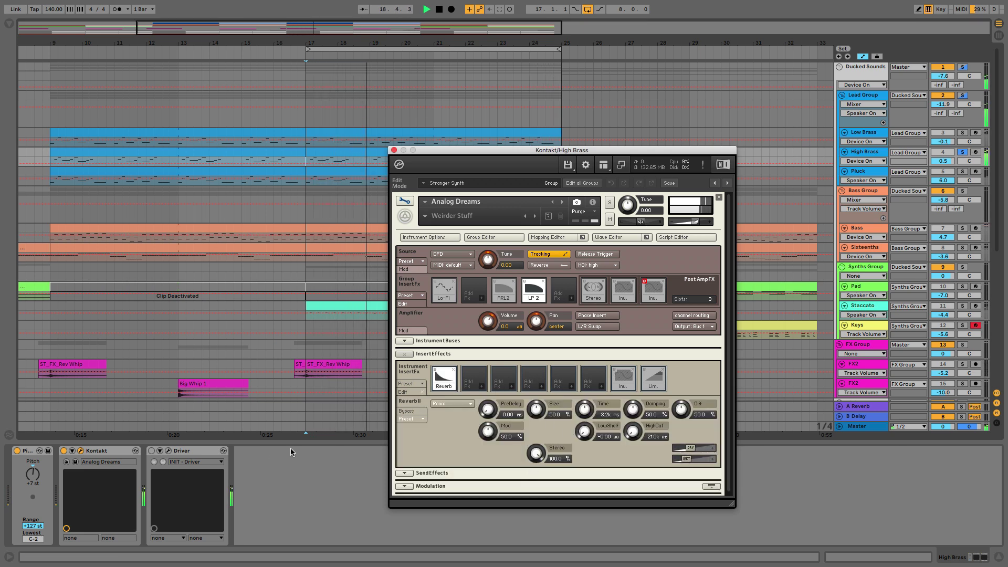
Open and enable the Driver effect on the High Brass track.
{"action": "left_click", "coordinate": [168, 455]}
{"action": "left_click", "coordinate": [168, 452]}
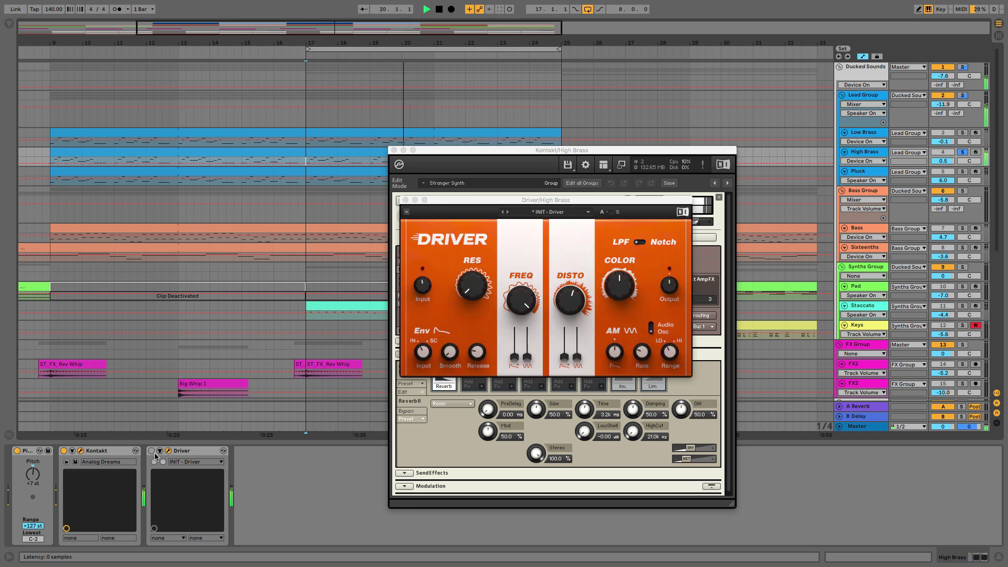
{"action": "left_click", "coordinate": [151, 451]}
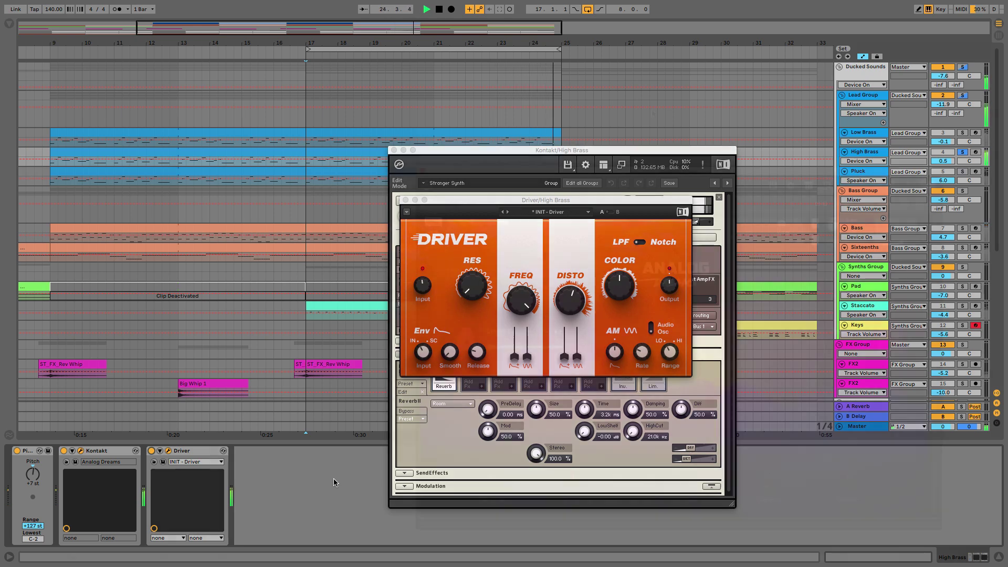
Add a Replika delay to the Pluck synth's first instrument insert effect slot, setting its time to about 431.6 ms and adjusting its output mix.
{"action": "key", "text": "Down"}
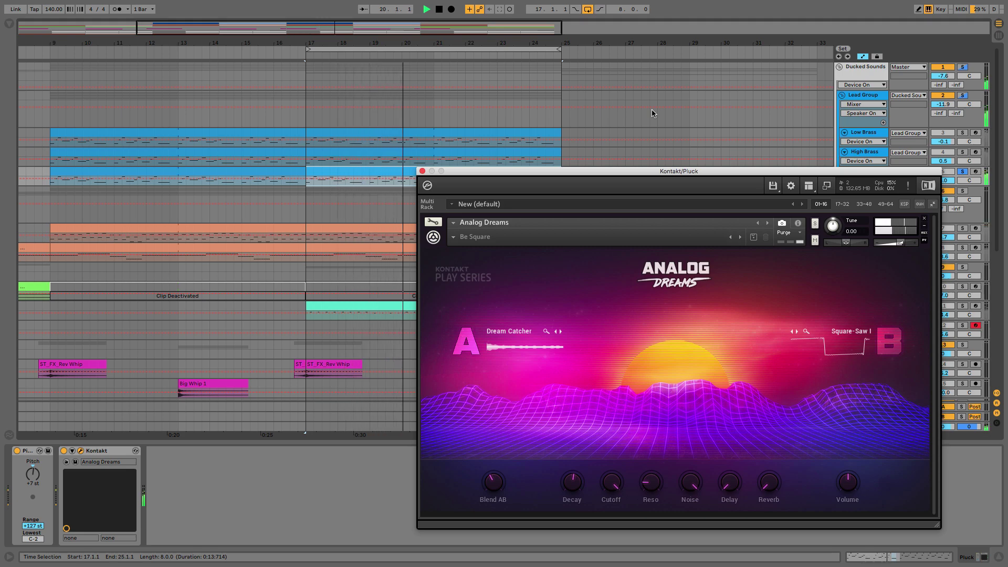
{"action": "left_click", "coordinate": [433, 222]}
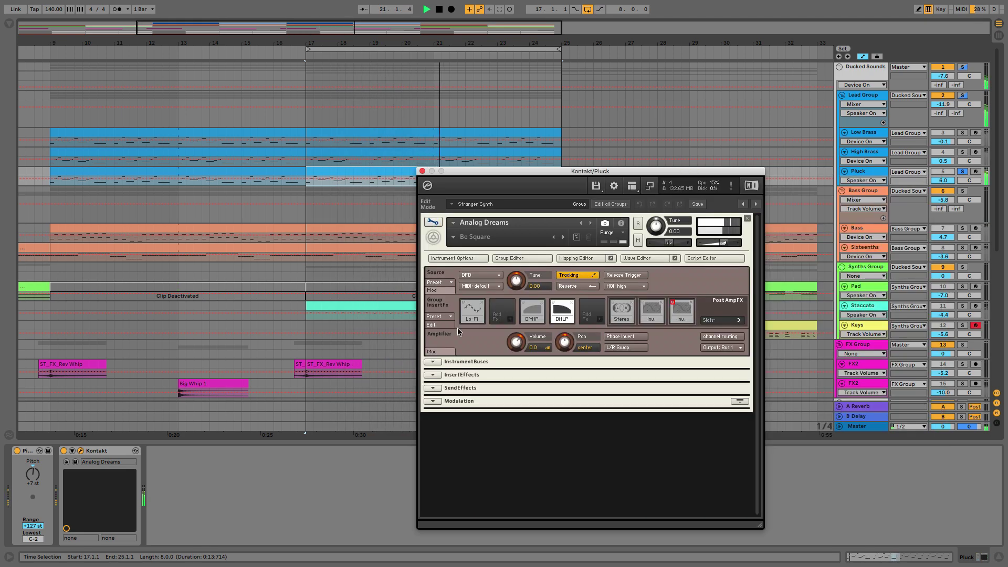
{"action": "left_click", "coordinate": [433, 376]}
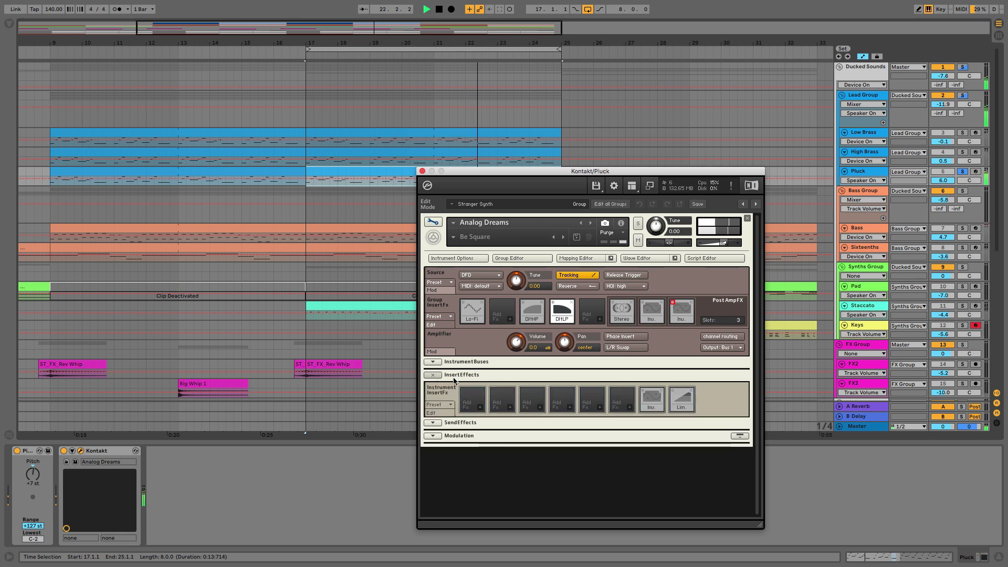
{"action": "left_click", "coordinate": [480, 409]}
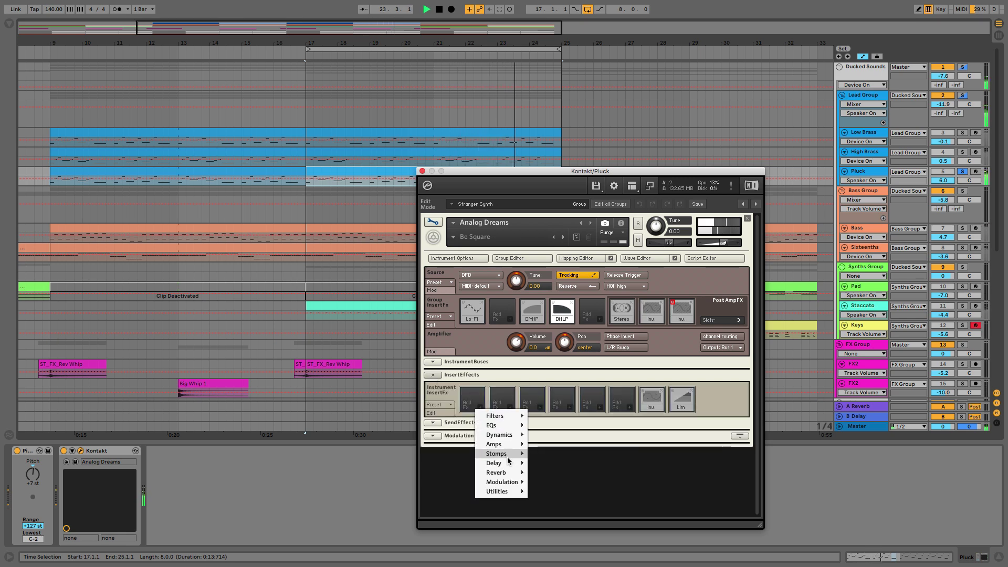
{"action": "mouse_move", "coordinate": [514, 463]}
{"action": "left_click", "coordinate": [545, 464]}
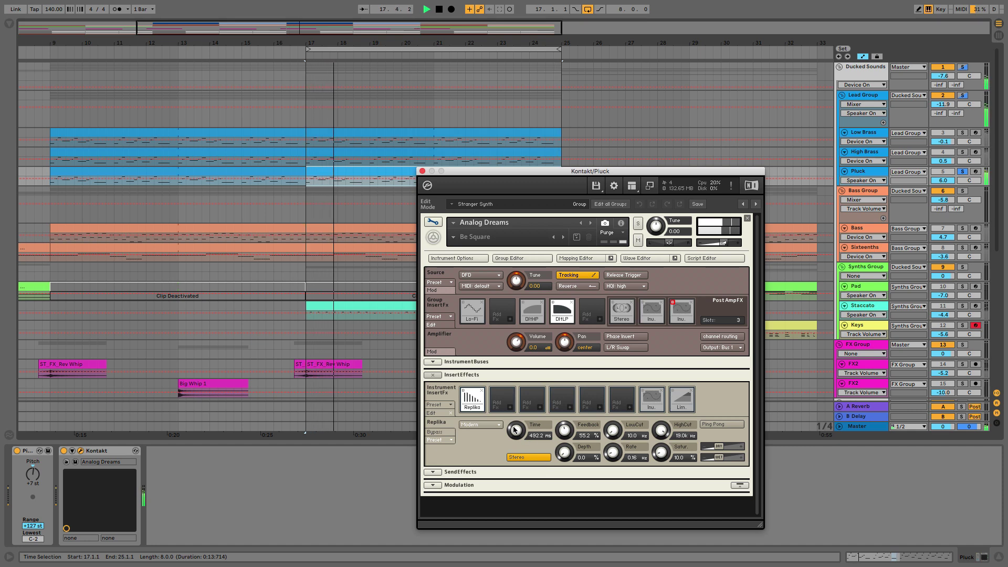
{"action": "left_click_drag", "start_coordinate": [513, 426], "coordinate": [509, 434]}
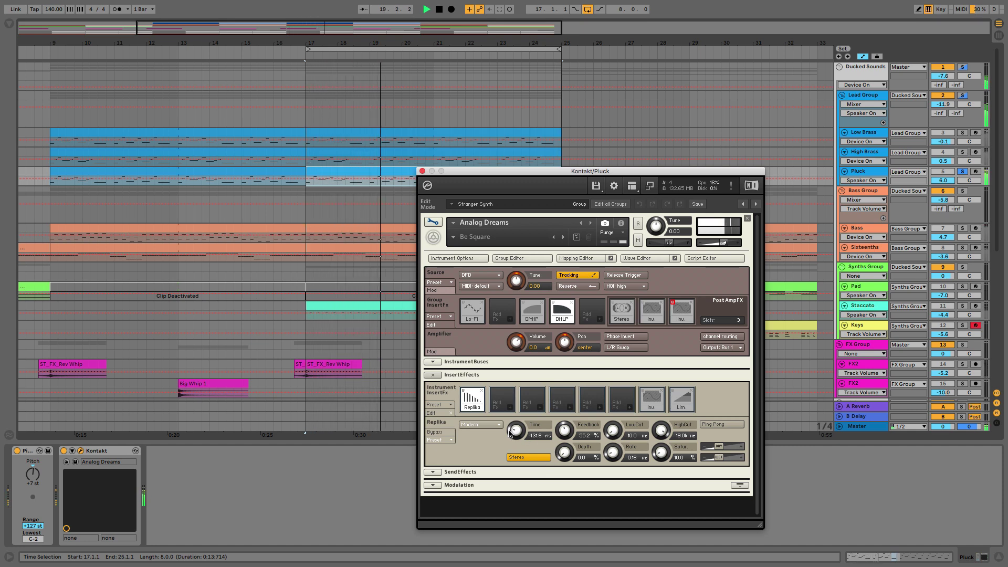
{"action": "left_click", "coordinate": [717, 460]}
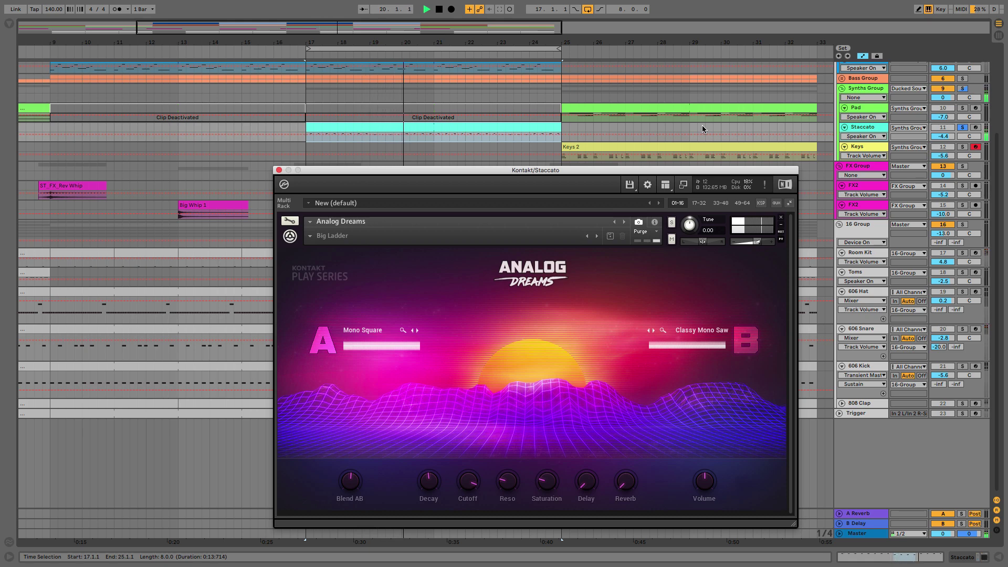
Add a Plate Reverb to the Staccato synth's first instrument insert effect slot and lower its wet level.
{"action": "left_click", "coordinate": [288, 221]}
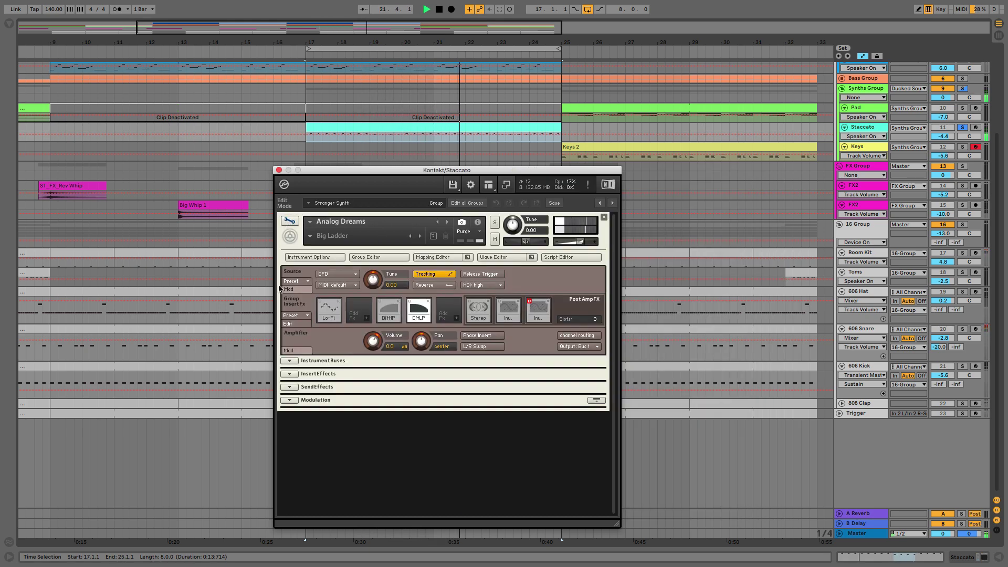
{"action": "left_click", "coordinate": [289, 373]}
{"action": "left_click", "coordinate": [337, 406]}
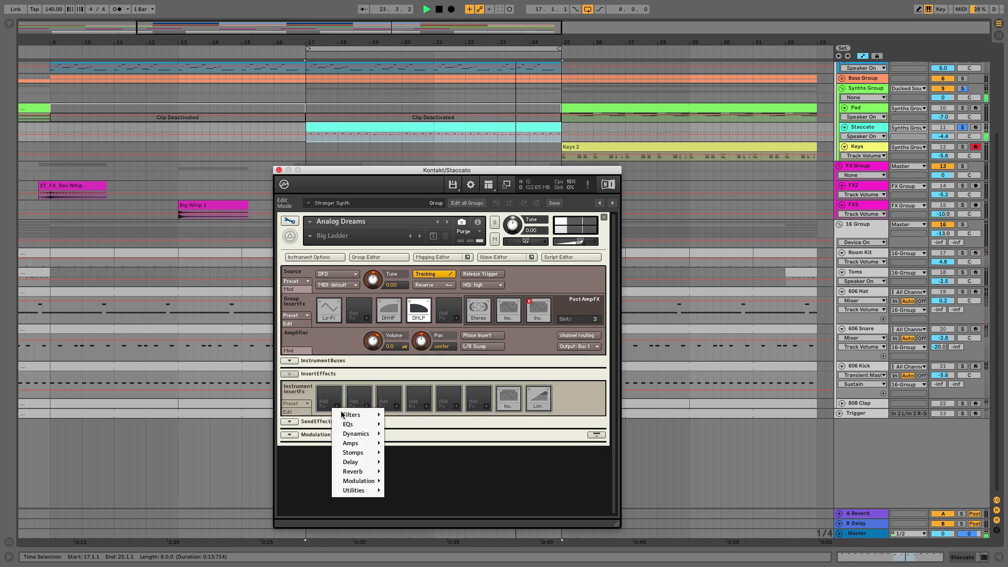
{"action": "mouse_move", "coordinate": [368, 471]}
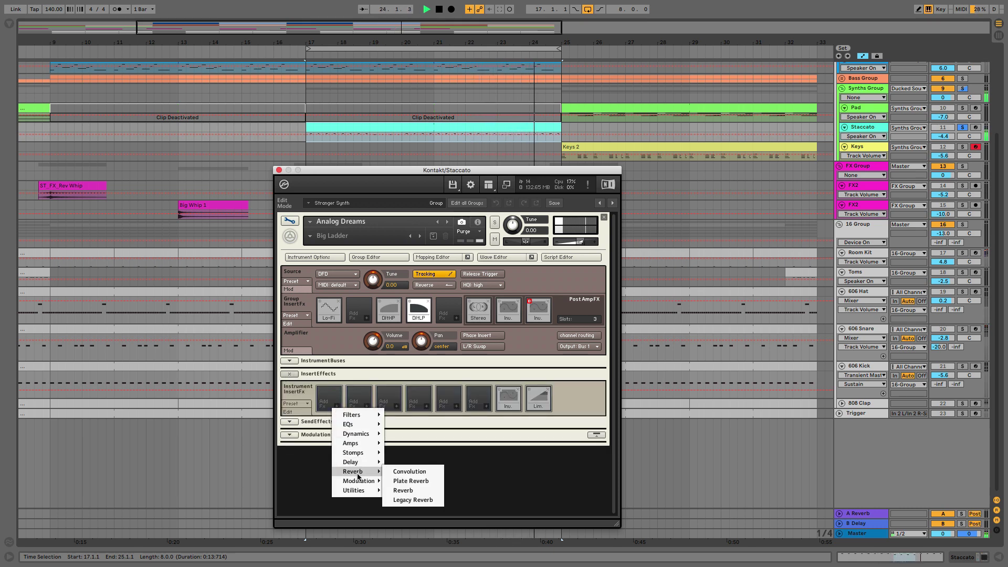
{"action": "left_click", "coordinate": [410, 481]}
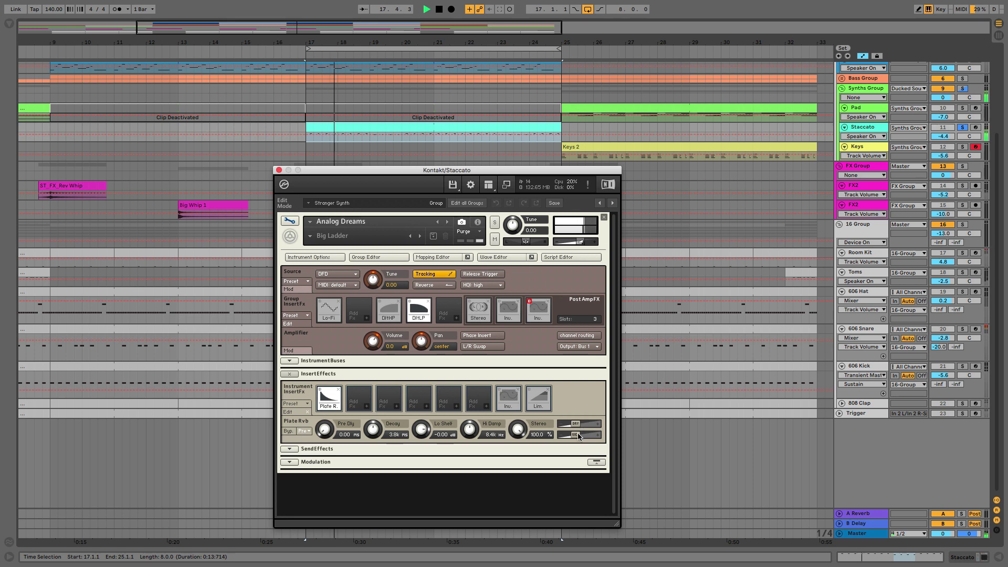
{"action": "left_click_drag", "start_coordinate": [578, 436], "coordinate": [575, 437]}
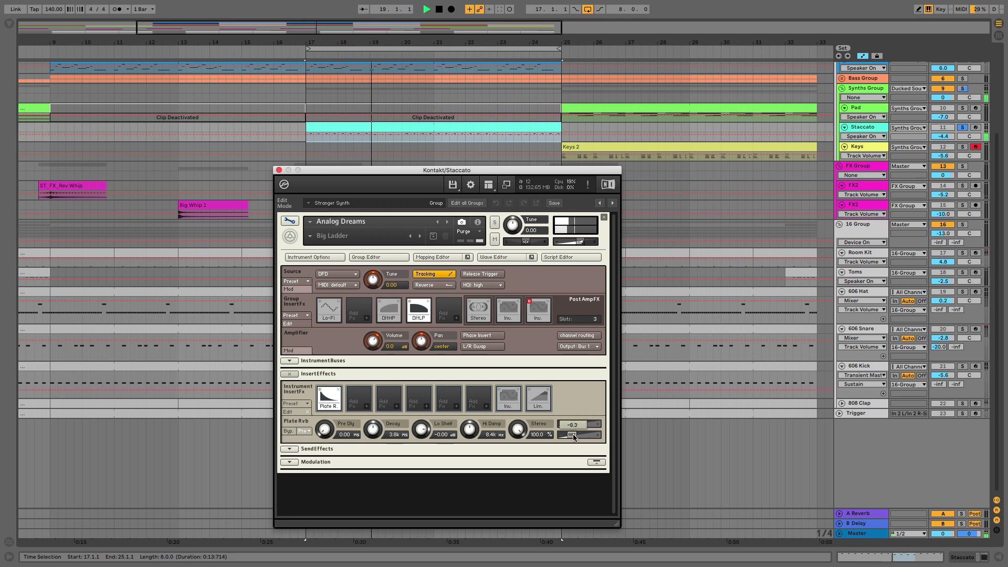
{"action": "left_click_drag", "start_coordinate": [573, 438], "coordinate": [574, 436]}
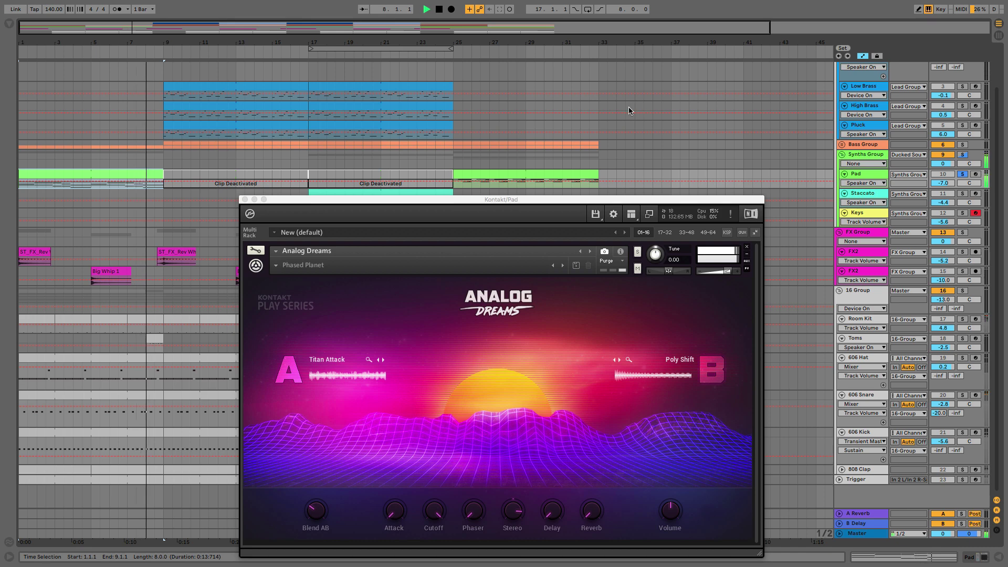
Play the Keys part from bar 25 to hear its automated Cry Wah effect, and stop playback.
{"action": "left_click", "coordinate": [452, 54]}
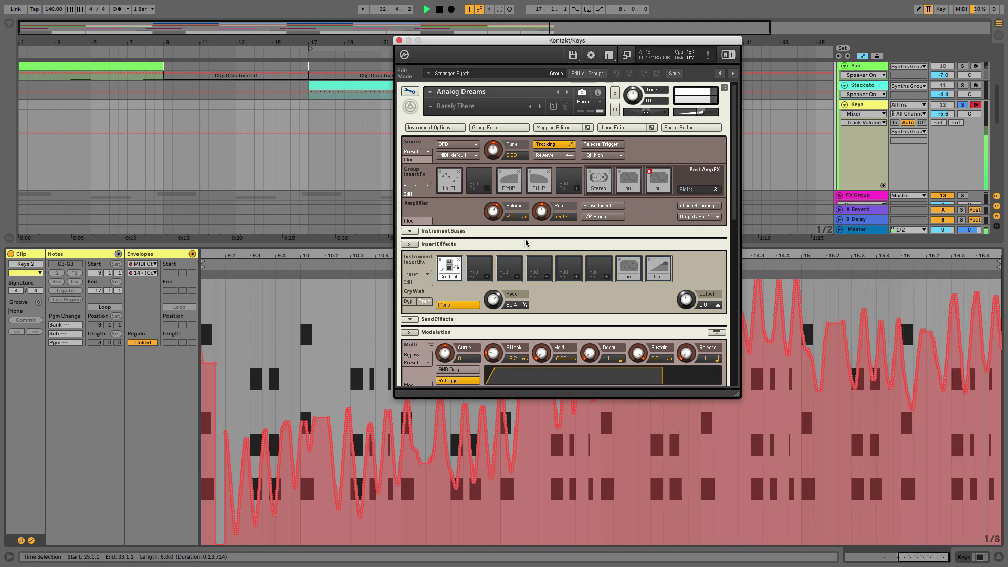
{"action": "key", "text": "space"}
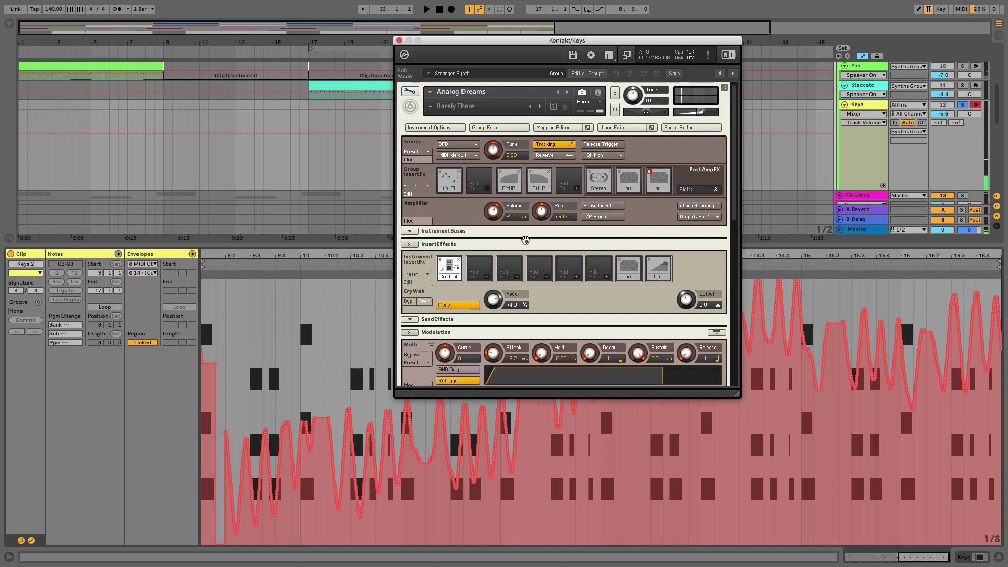